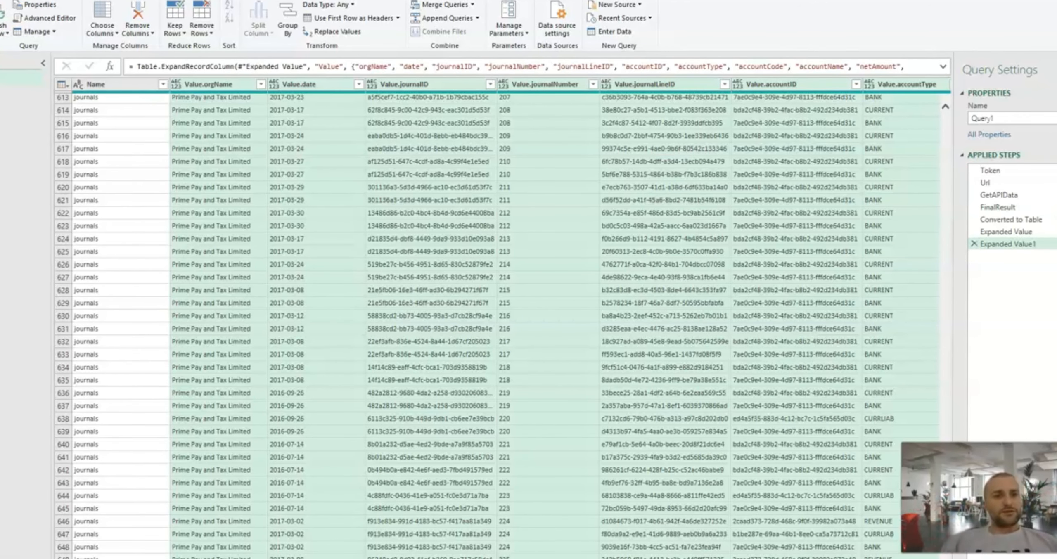
Load the query from Power Query as a connection only and add its data to the Data Model.
left_click(0, 33)
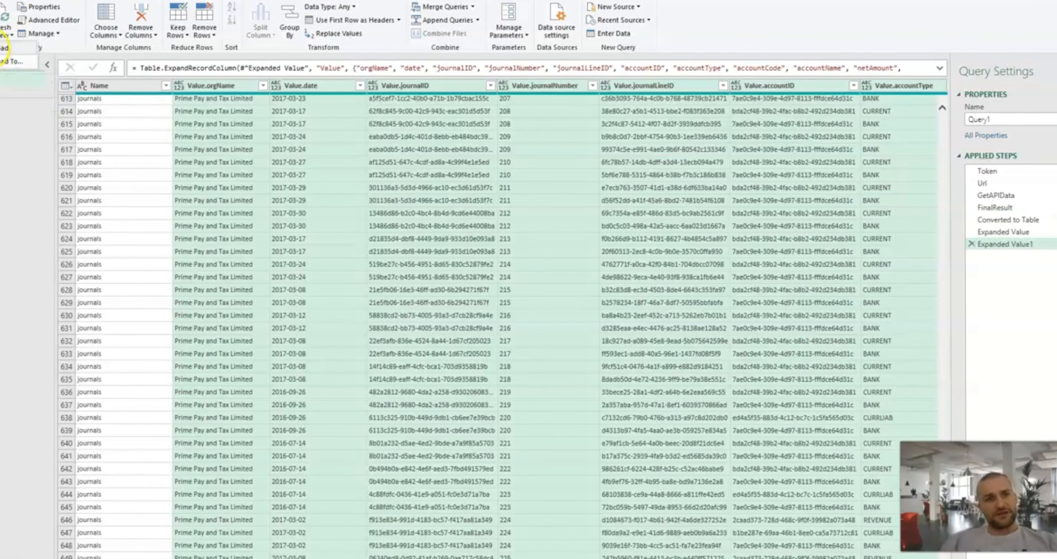
left_click(2, 66)
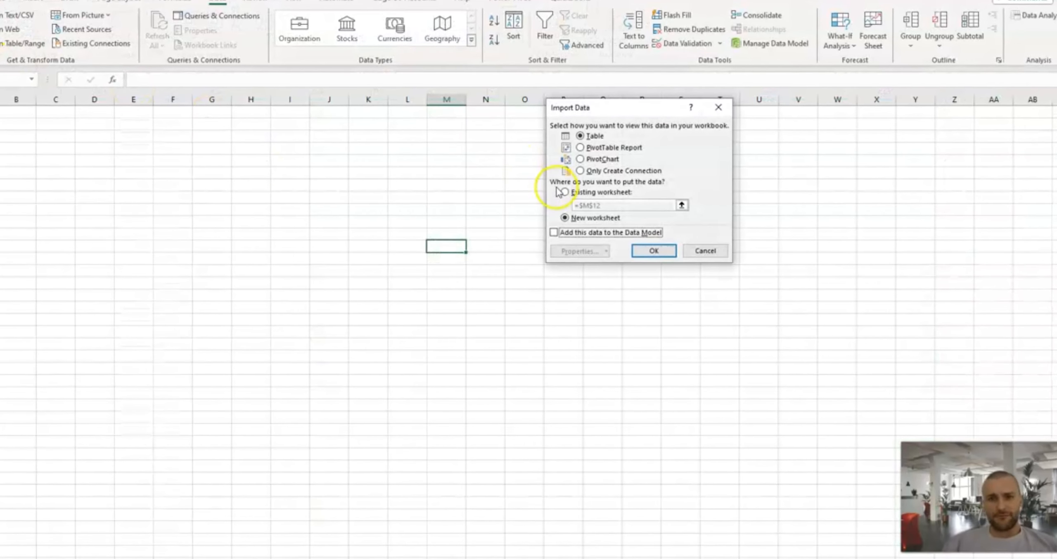
left_click(553, 233)
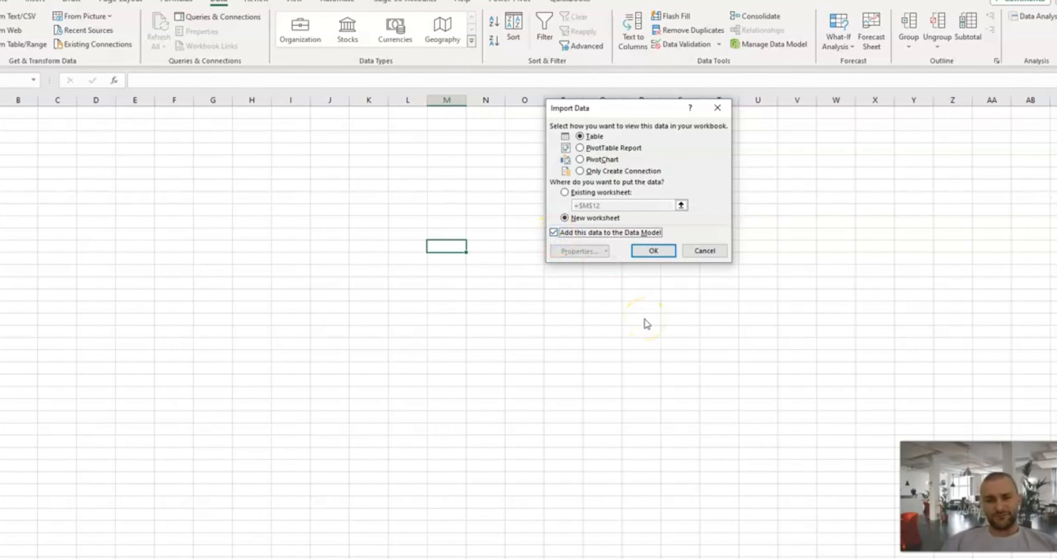
left_click(597, 173)
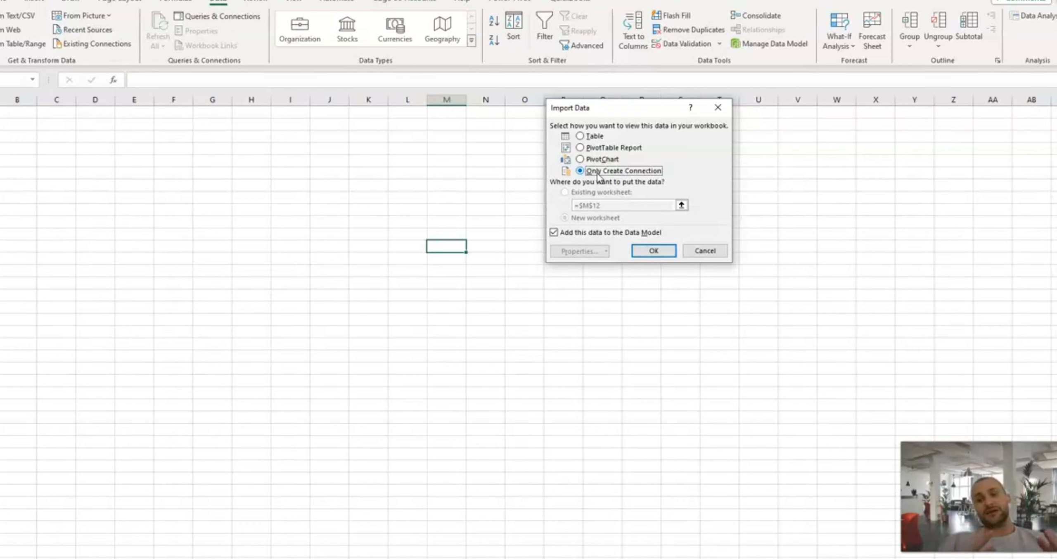
left_click(640, 256)
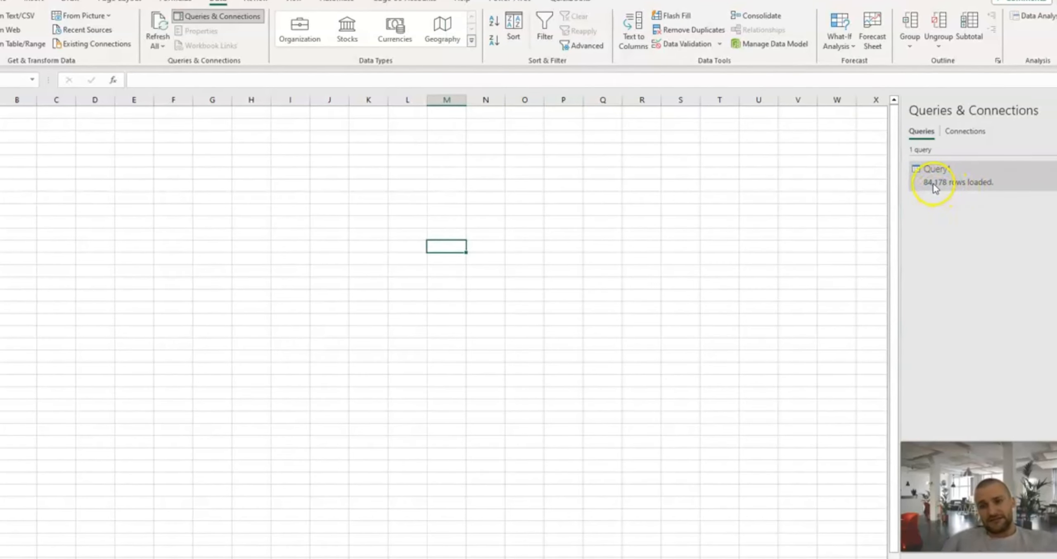
Check the loaded query's preview and load details in the workbook, and close the preview.
mouse_move(934, 191)
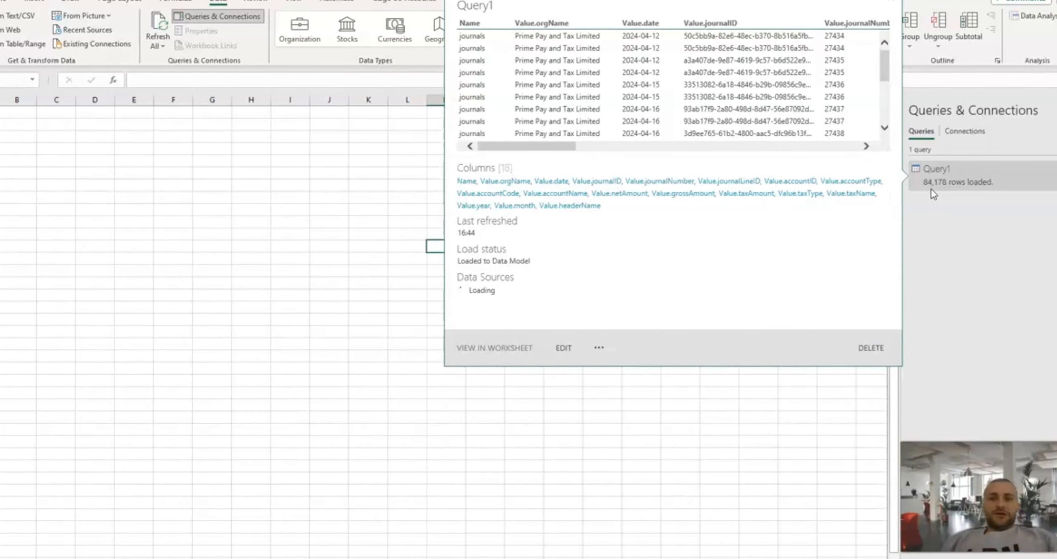
left_click(343, 343)
left_click(264, 272)
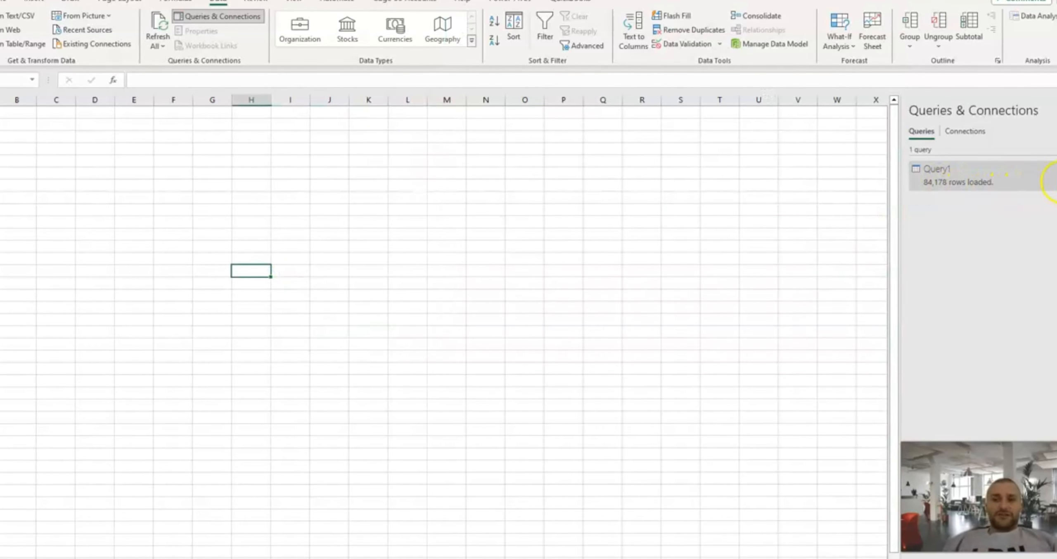
mouse_move(1044, 176)
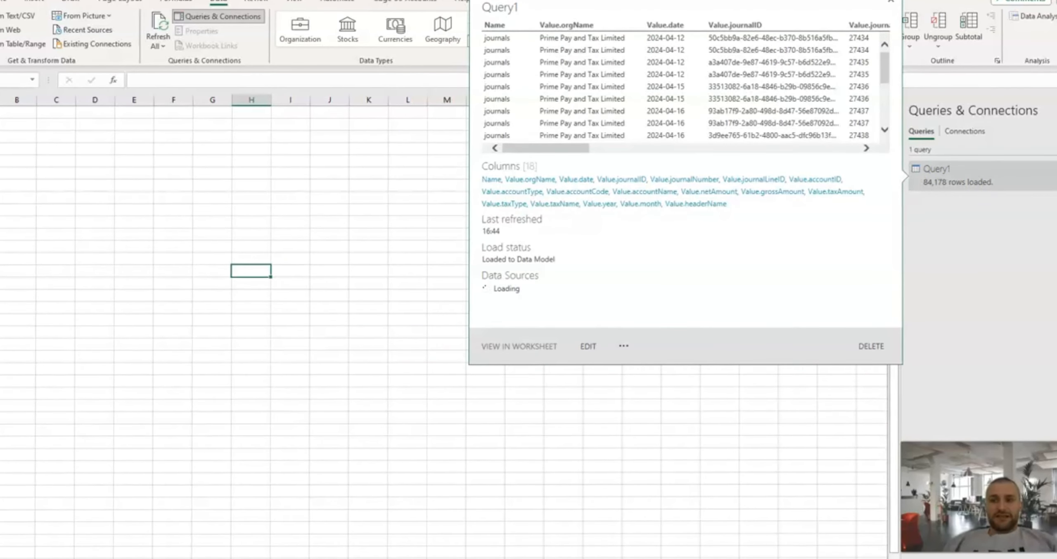
left_click(274, 224)
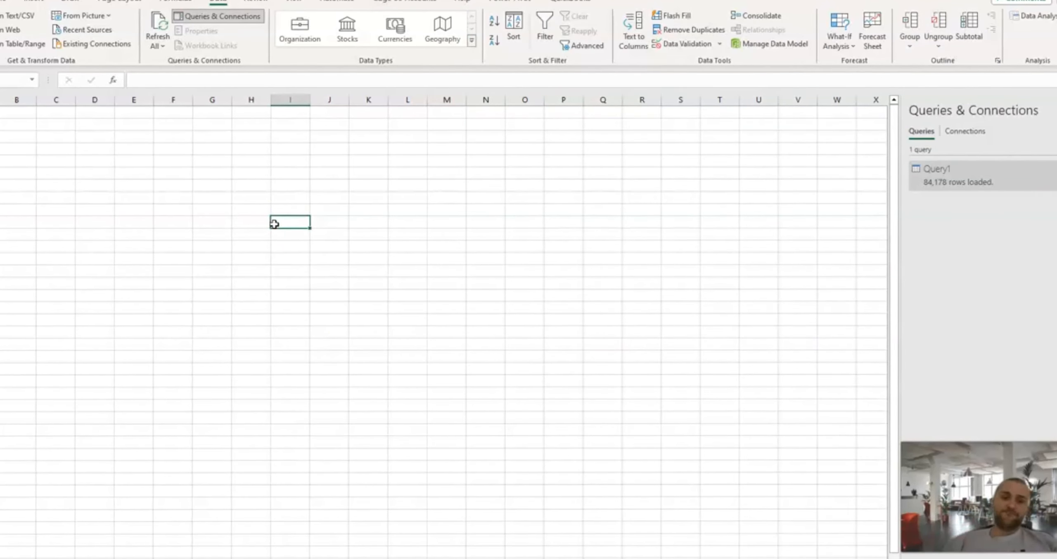
Switch to Accounting.bi in Chrome and review the previously generated reports under the Journals Report.
mouse_move(283, 558)
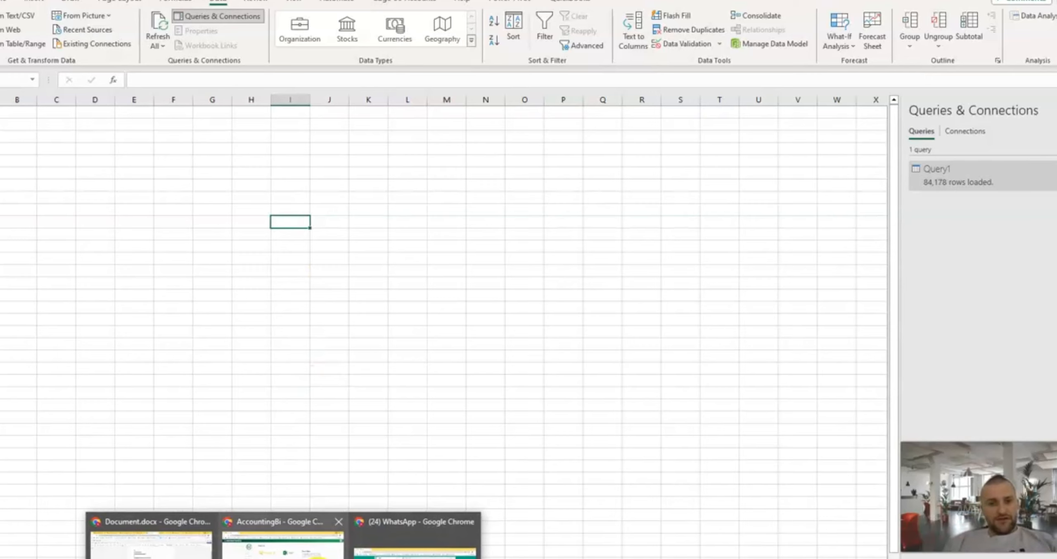
left_click(283, 539)
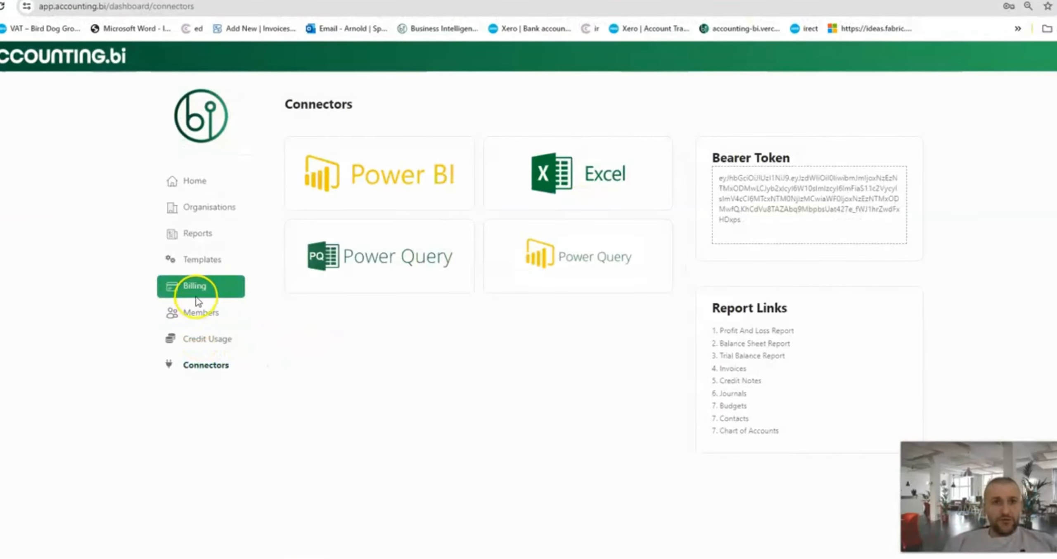
left_click(190, 234)
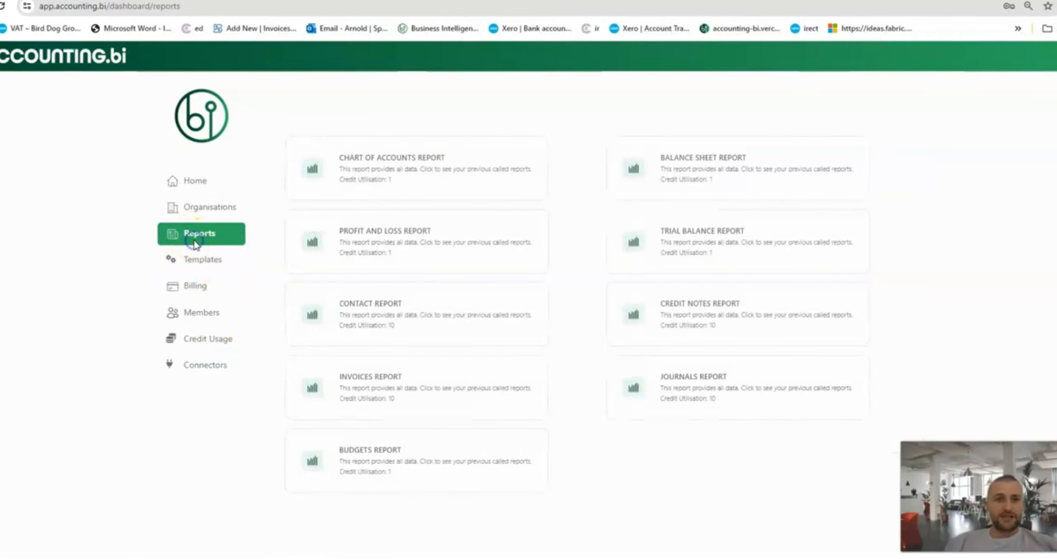
left_click(751, 386)
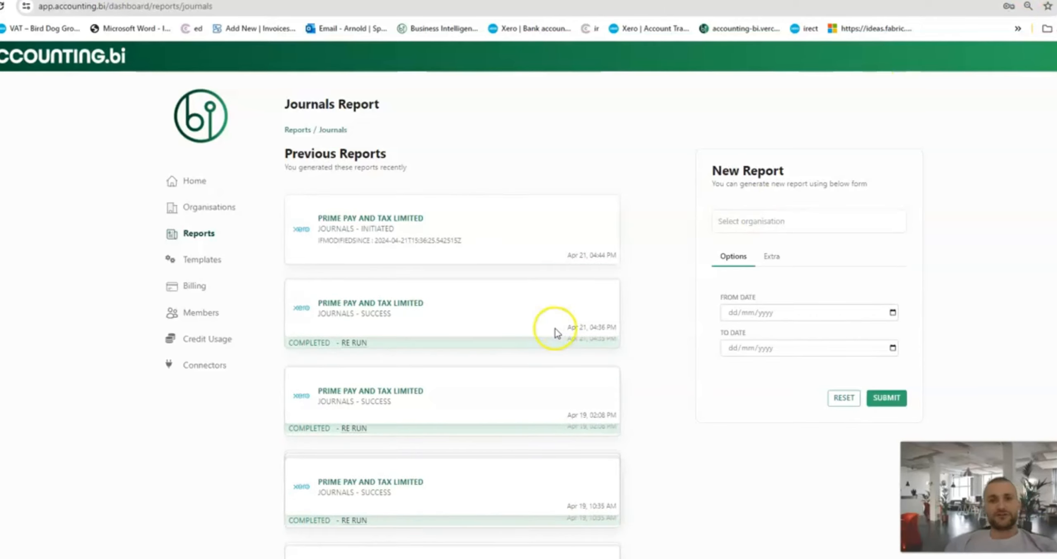
triple_click(393, 241)
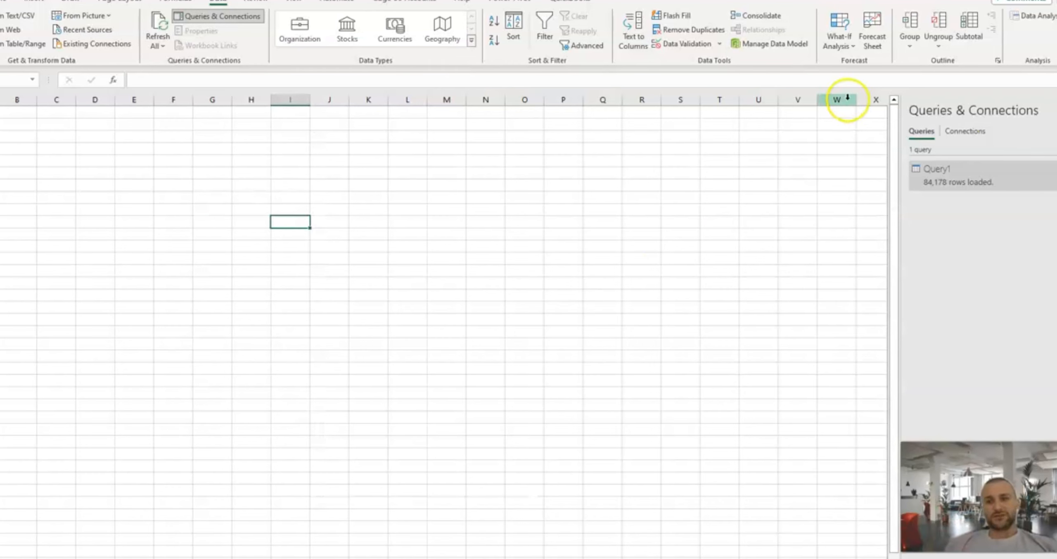
Return to the Excel workbook and select cell C6 on the empty sheet.
mouse_move(983, 186)
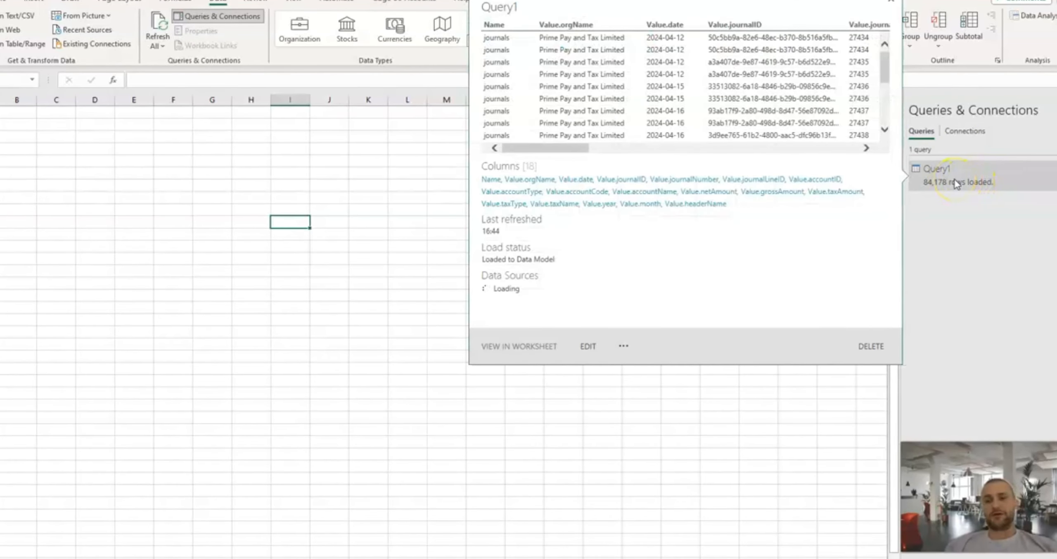
left_click(63, 172)
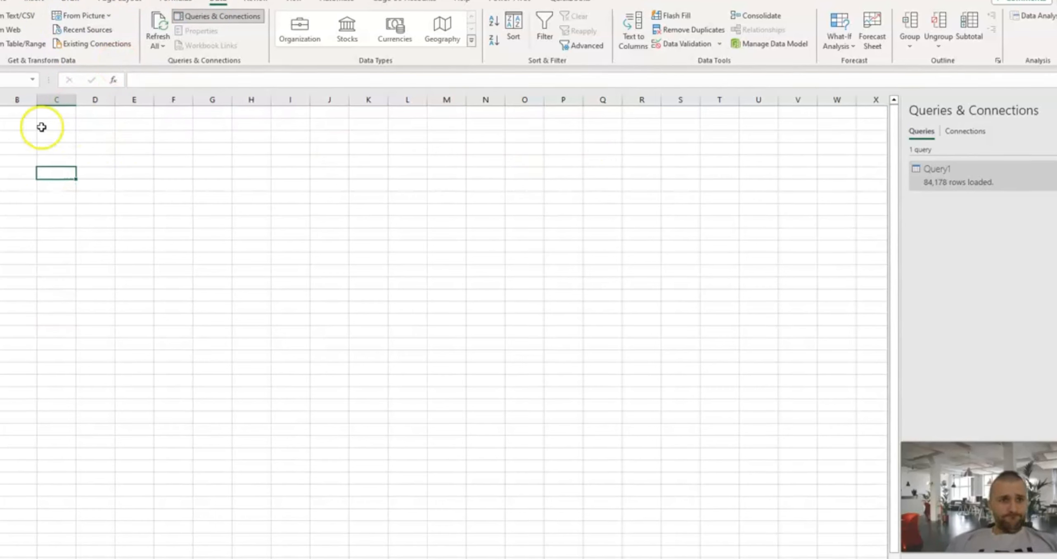
left_click(32, 4)
left_click(8, 29)
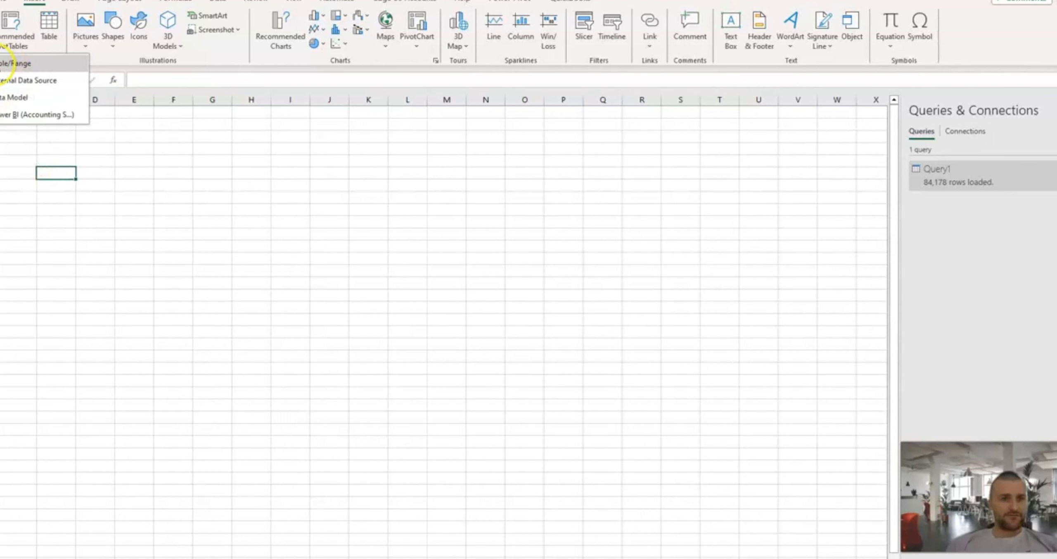
left_click(3, 64)
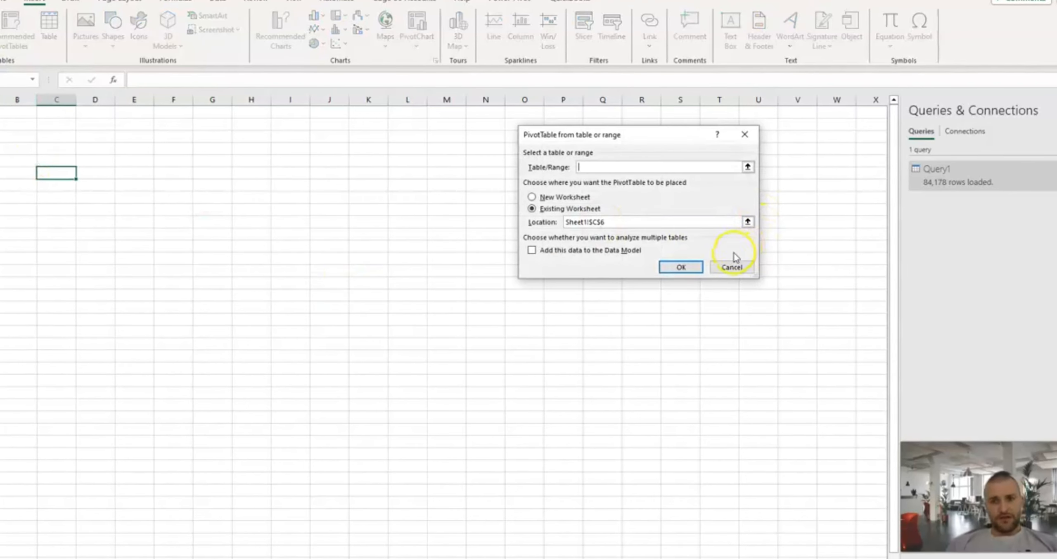
left_click(726, 264)
Insert a PivotTable from the Data Model at cell C6 of the existing worksheet.
left_click(10, 45)
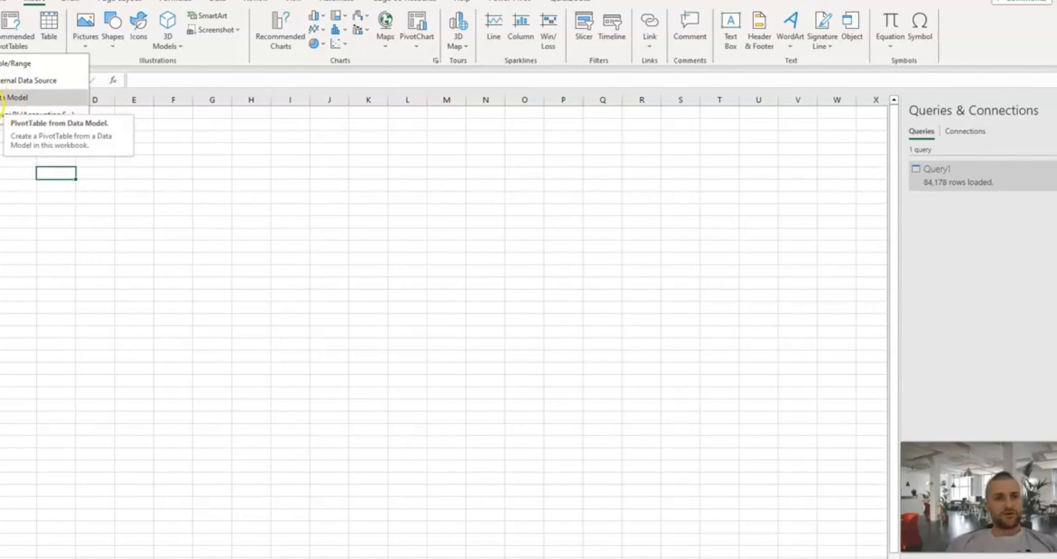
left_click(12, 97)
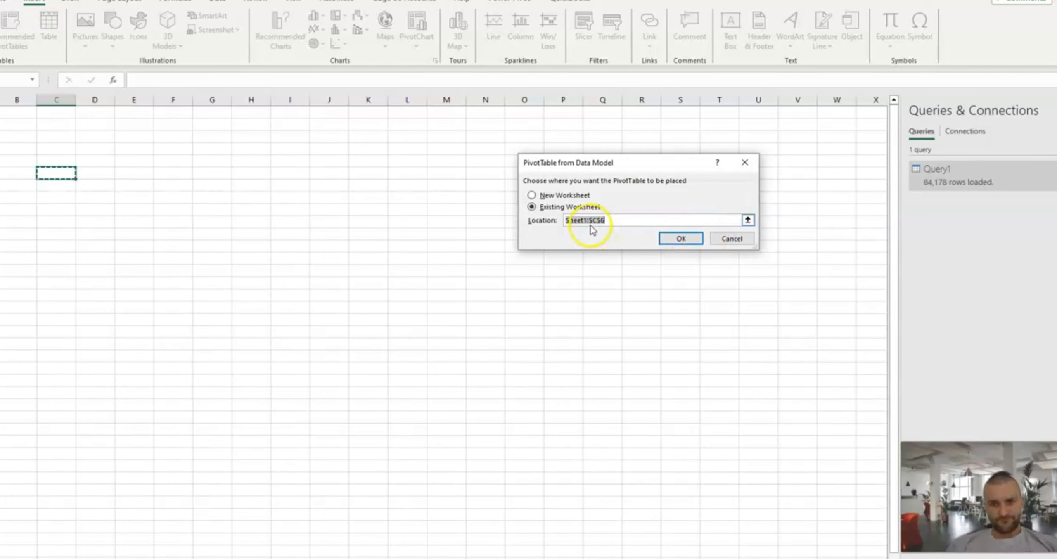
left_click(682, 239)
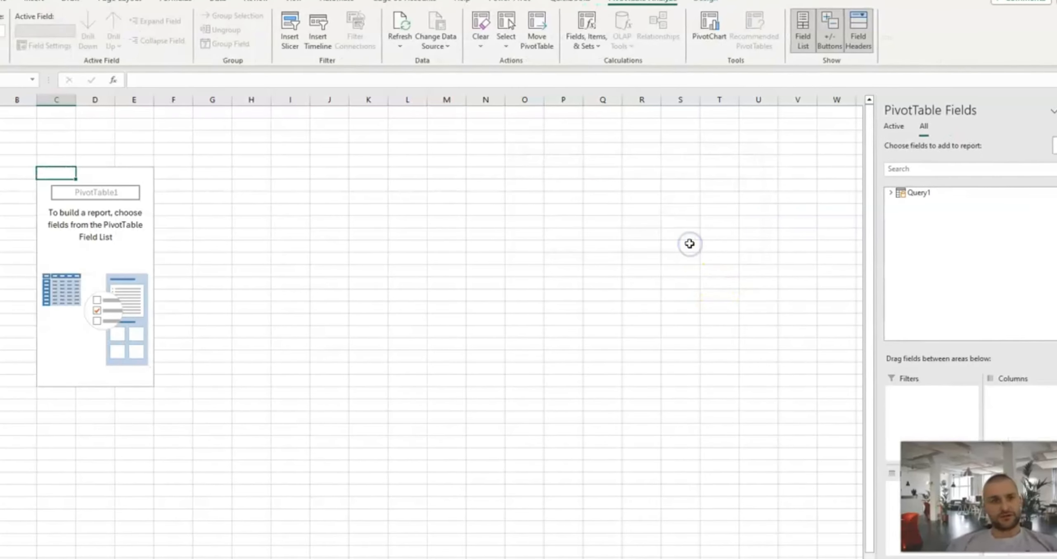
left_click(52, 233)
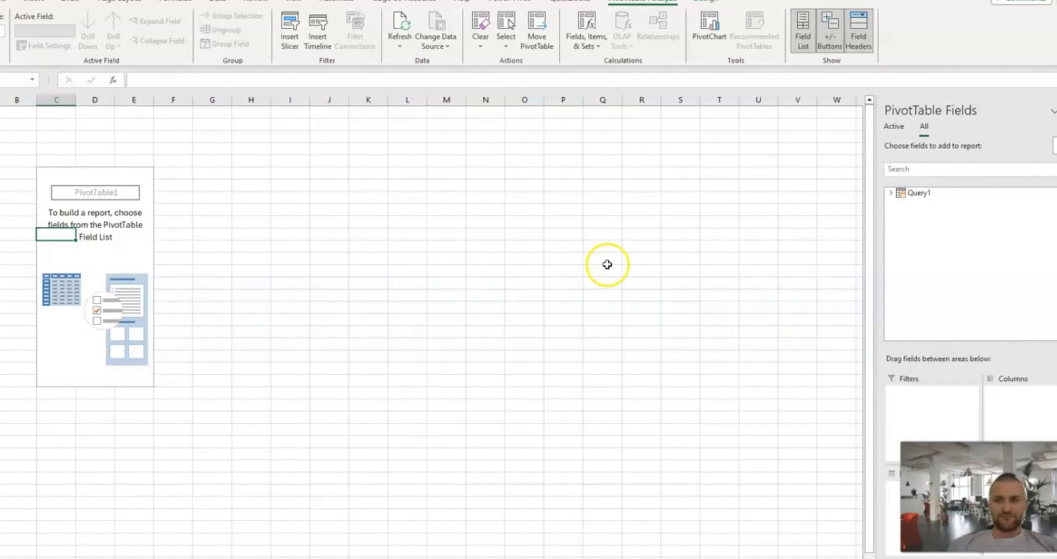
Put Query1's Value.date field in the PivotTable columns and Value.netAmount in its values.
left_click(890, 193)
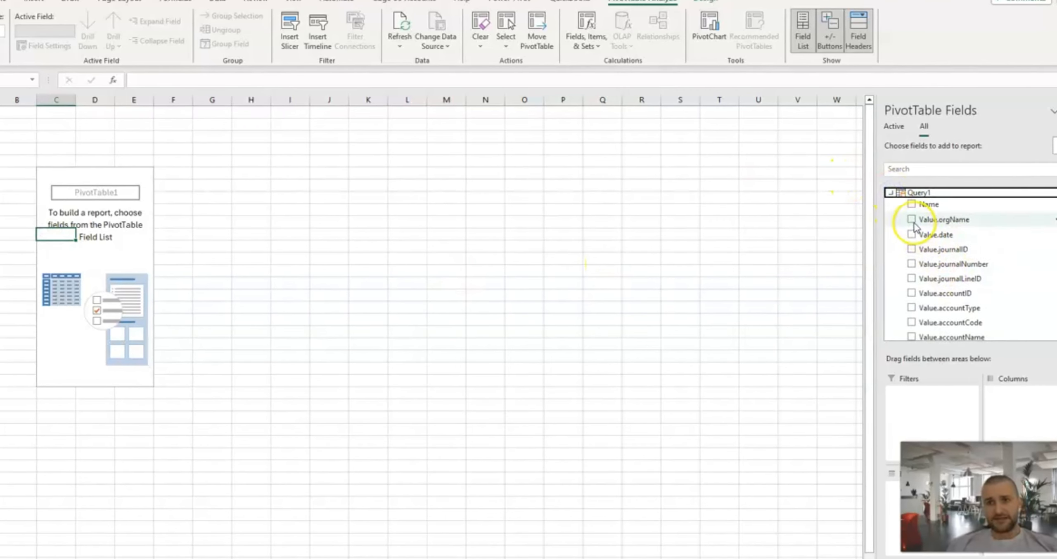
left_click_drag(936, 235, 1014, 411)
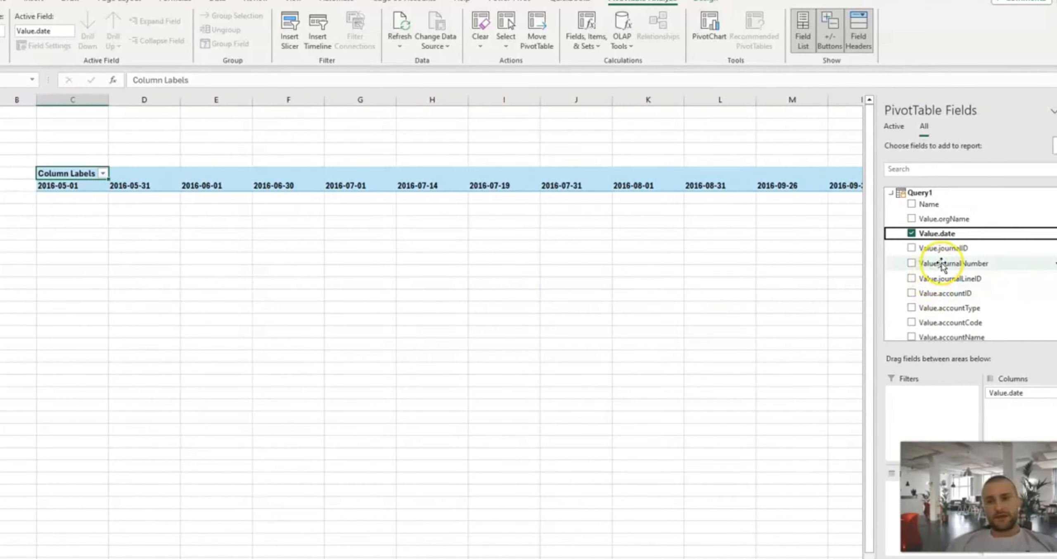
scroll(942, 266, "down", 2)
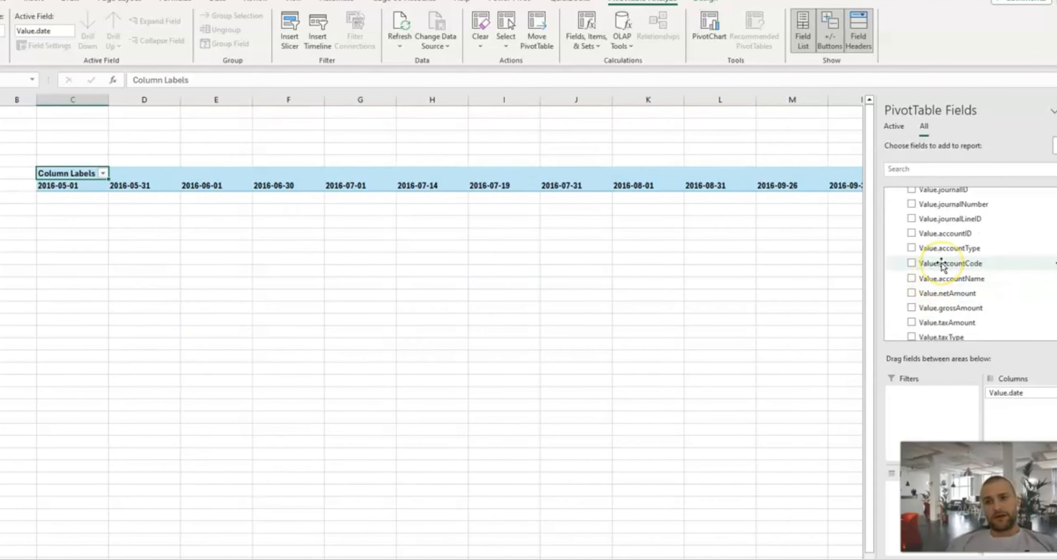
left_click(960, 293)
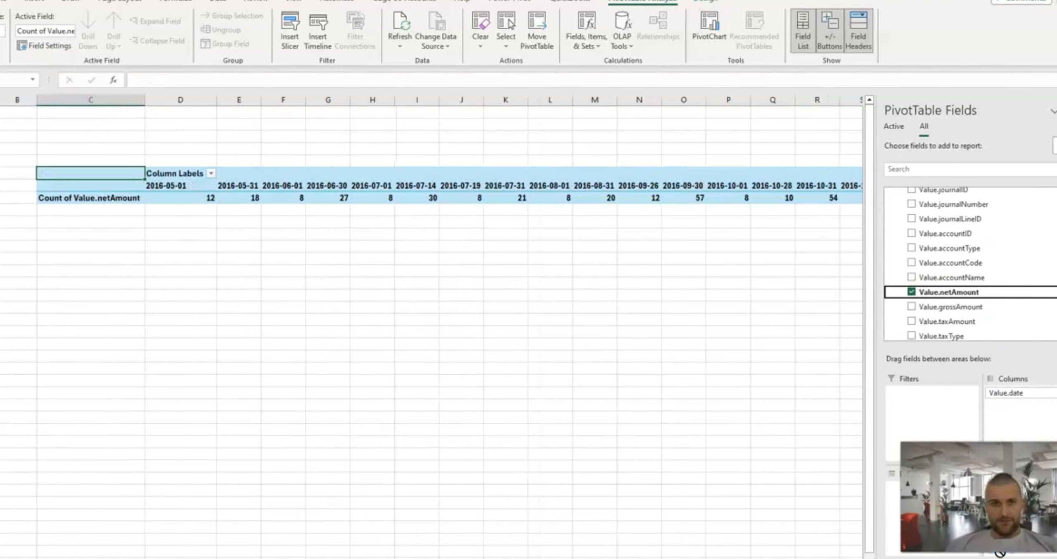
Add the Value.accountName field as the PivotTable's row labels.
scroll(954, 308, "down", 3)
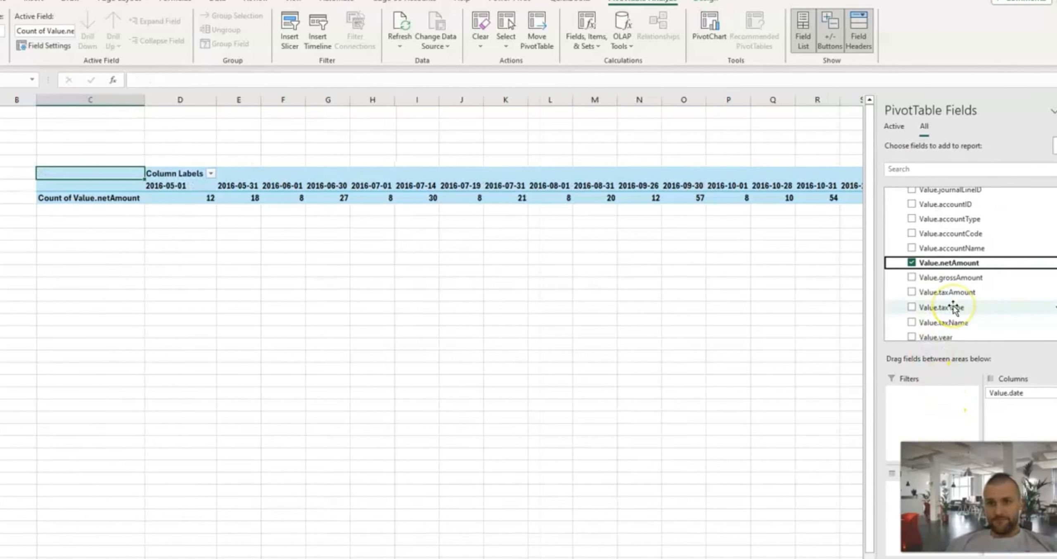
scroll(954, 308, "up", 3)
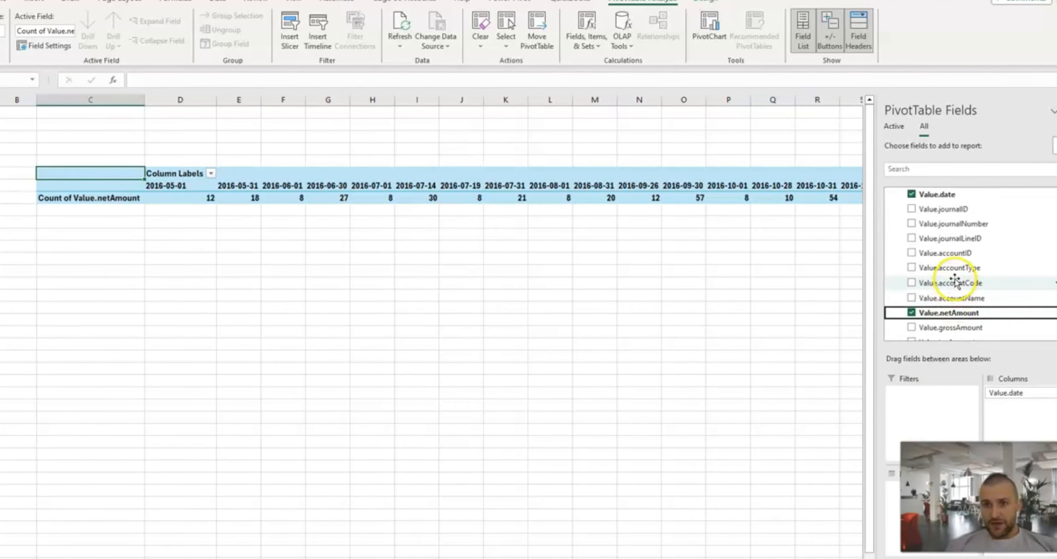
left_click_drag(951, 297, 893, 517)
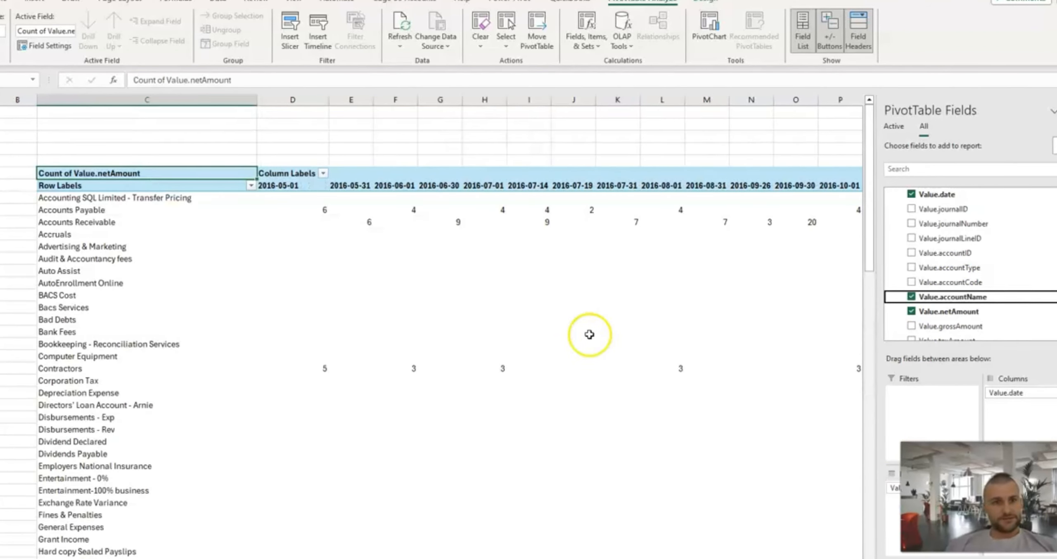
scroll(327, 271, "down", 2)
scroll(327, 271, "right", 15)
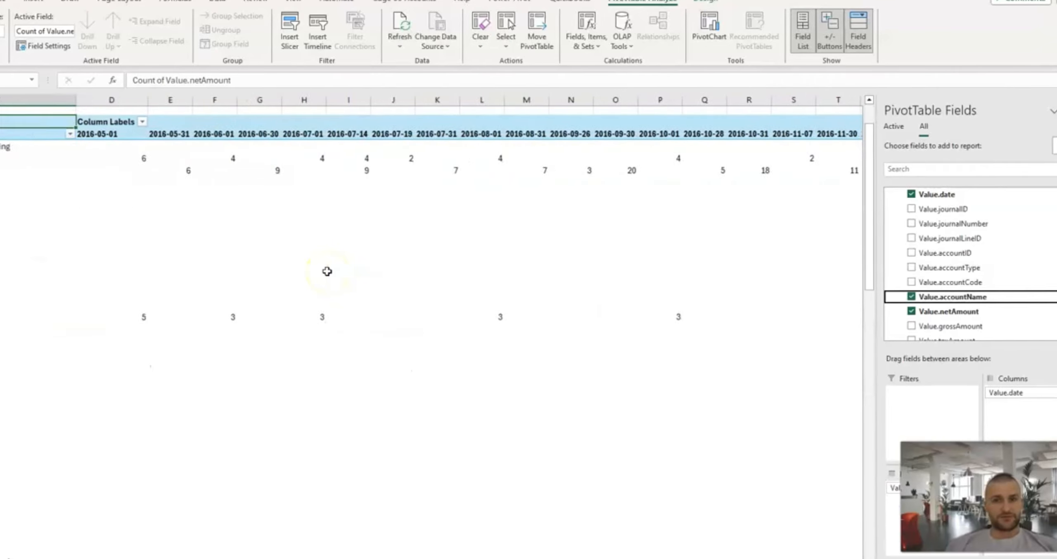
scroll(327, 271, "right", 20)
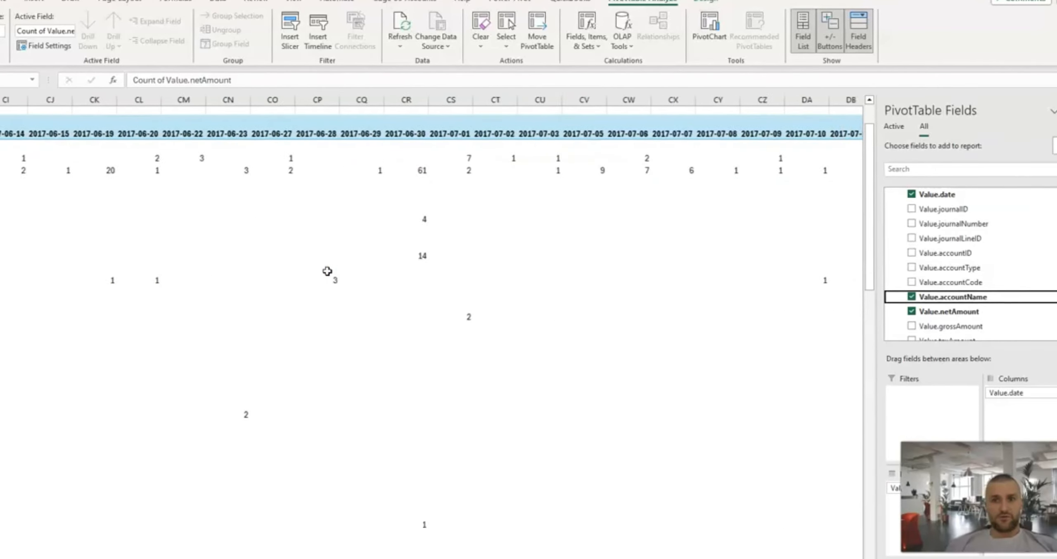
scroll(327, 271, "left", 10)
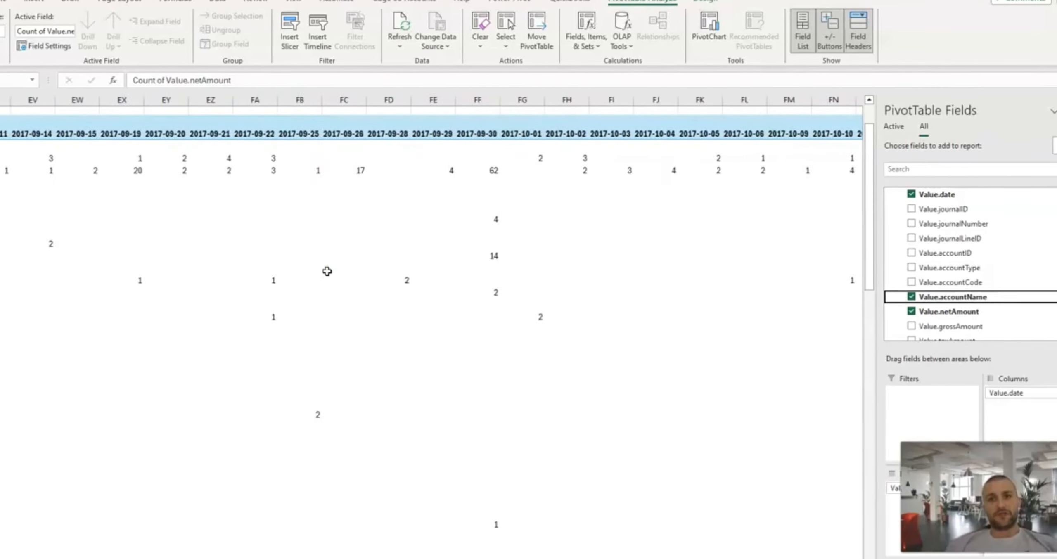
Switch to Accounting.bi in Chrome and open its Templates section.
mouse_move(282, 556)
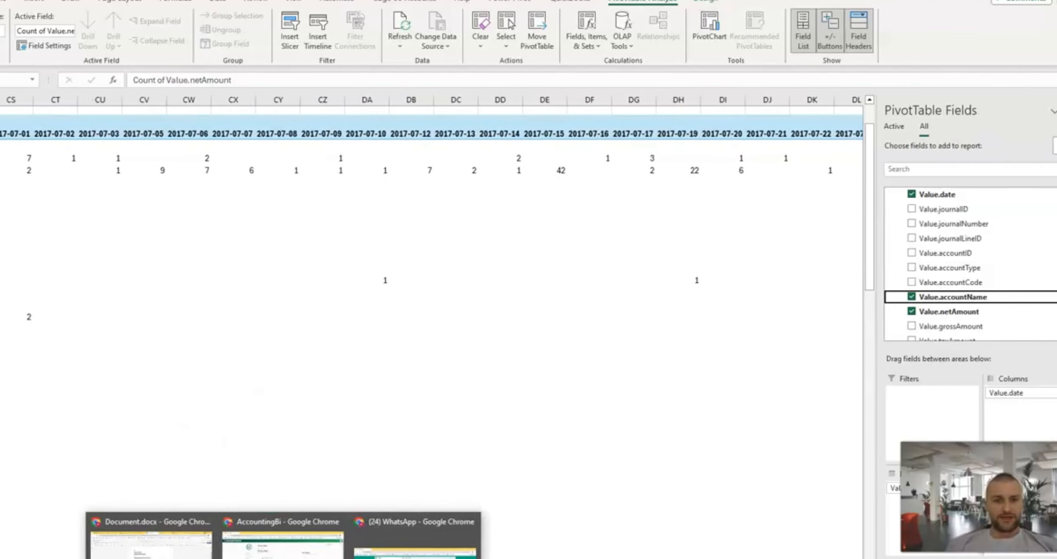
left_click(282, 540)
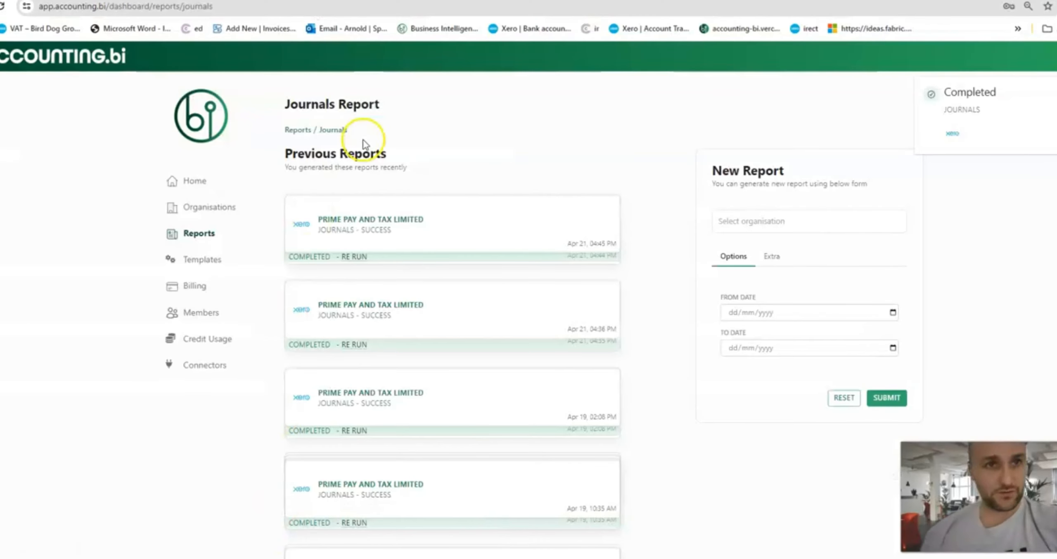
left_click(201, 260)
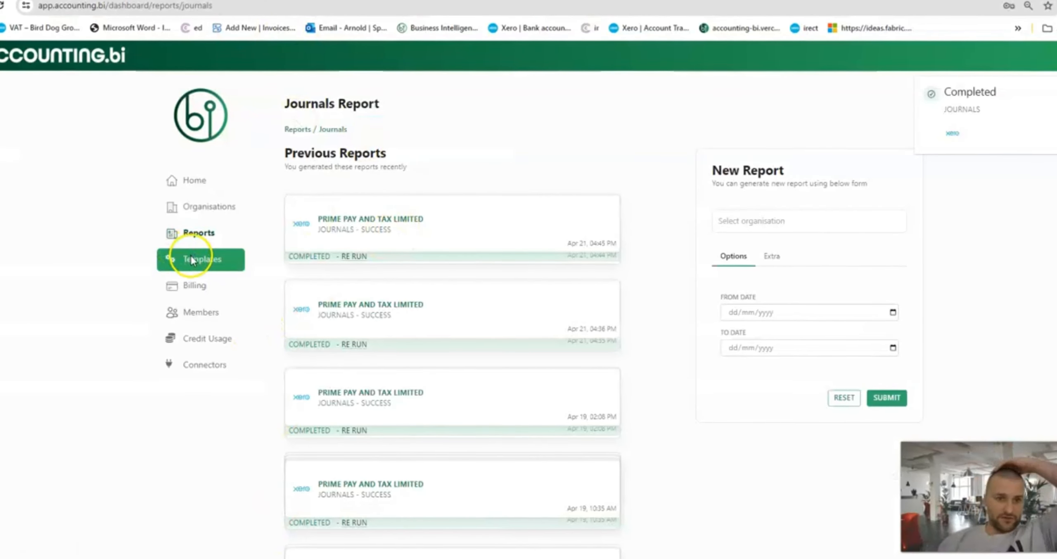
Browse the template dashboards list and search the page for "journal".
scroll(408, 369, "down", 15)
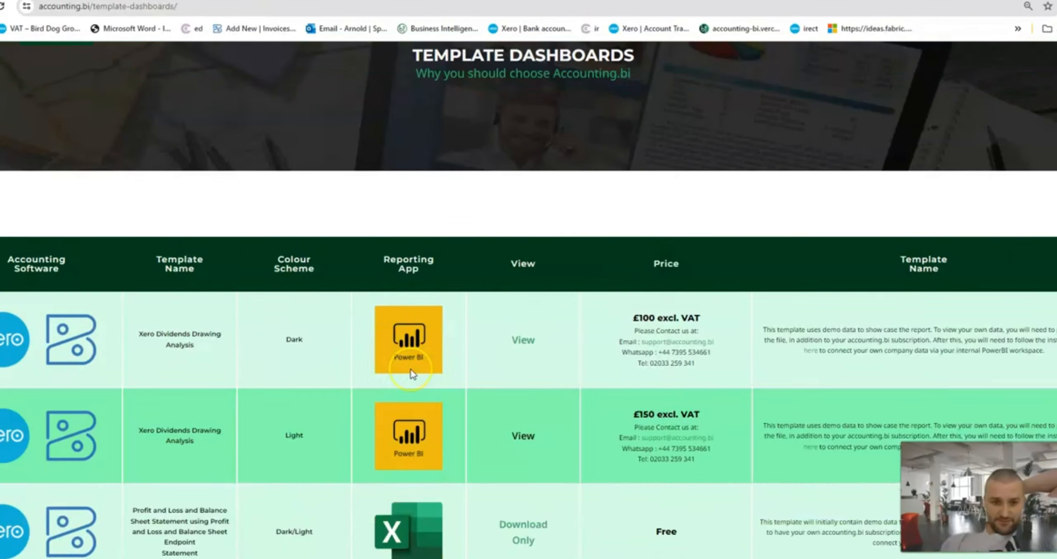
scroll(410, 373, "down", 10)
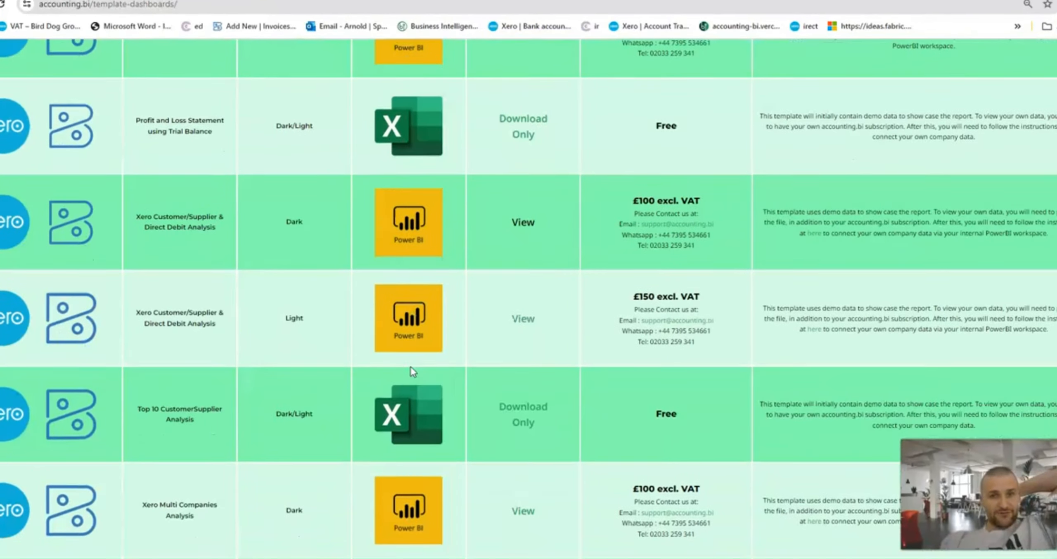
scroll(409, 369, "down", 5)
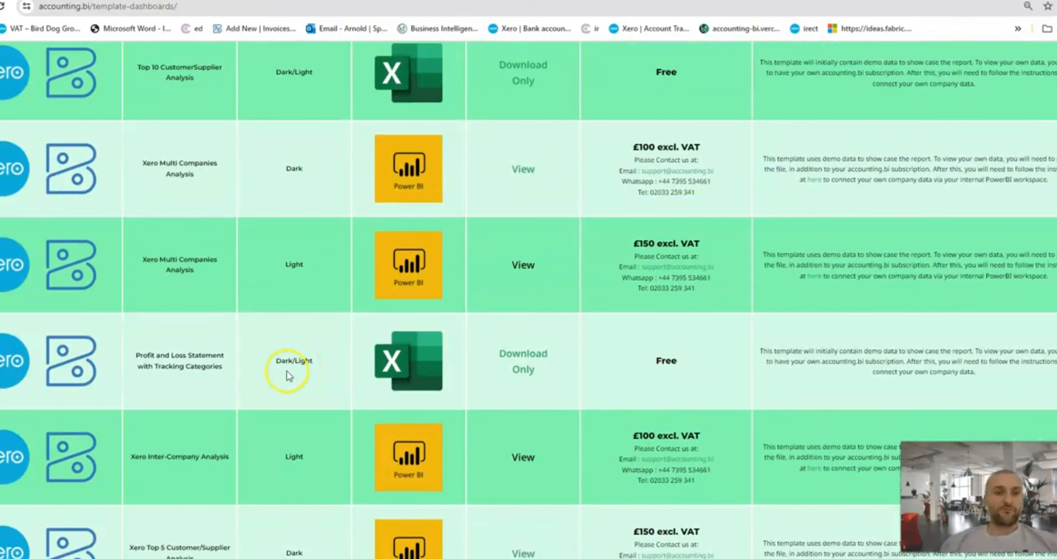
key("ctrl+f")
type("journal")
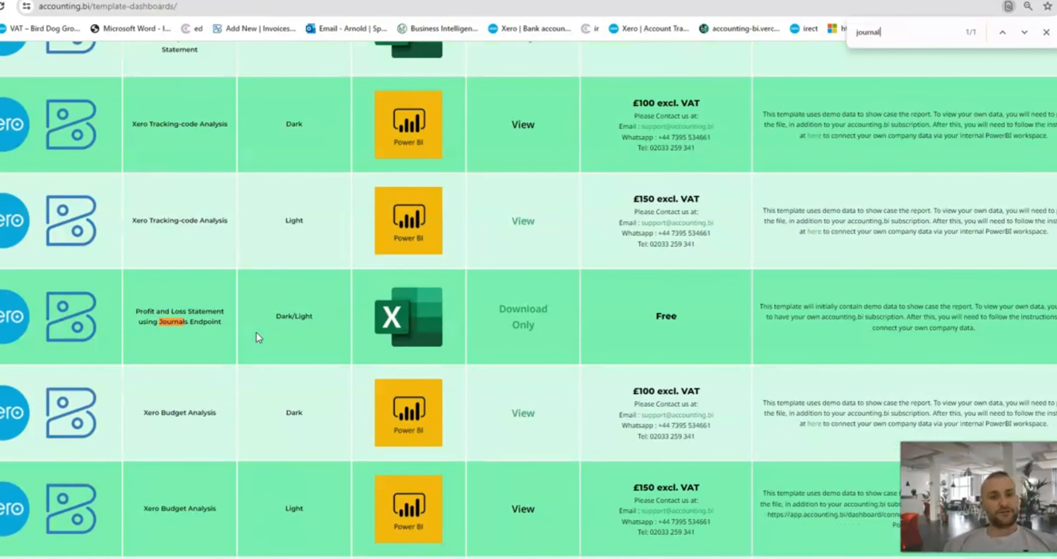
Highlight the name of the free Excel template "Profit and Loss Statement using Journals Endpoint" in the template list.
triple_click(162, 310)
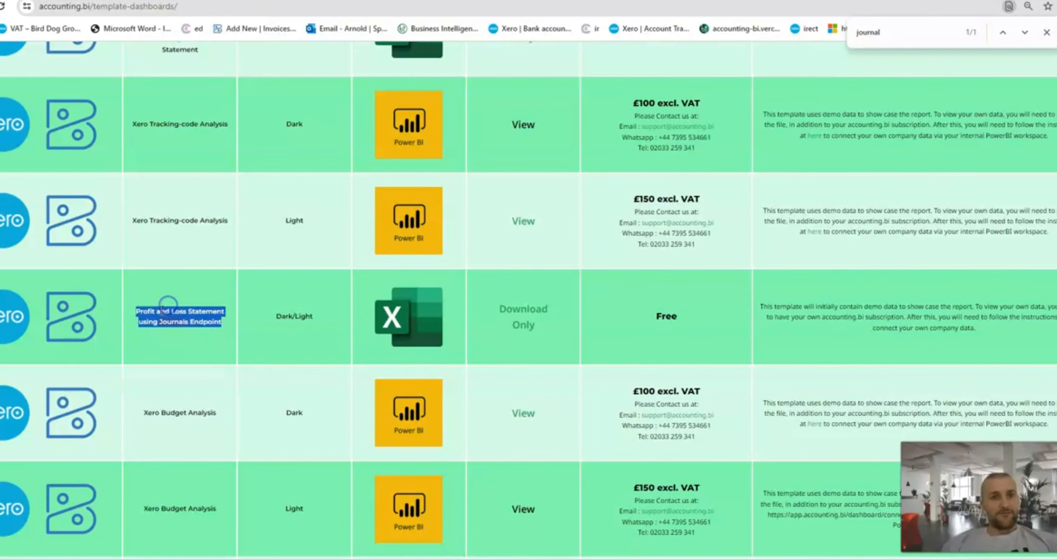
triple_click(160, 310)
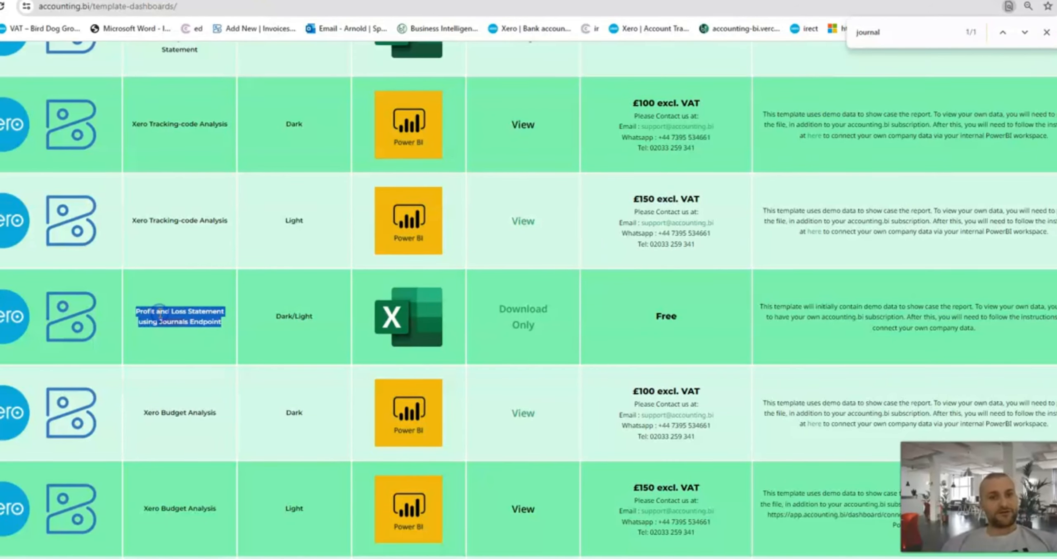
triple_click(161, 317)
left_click(157, 322)
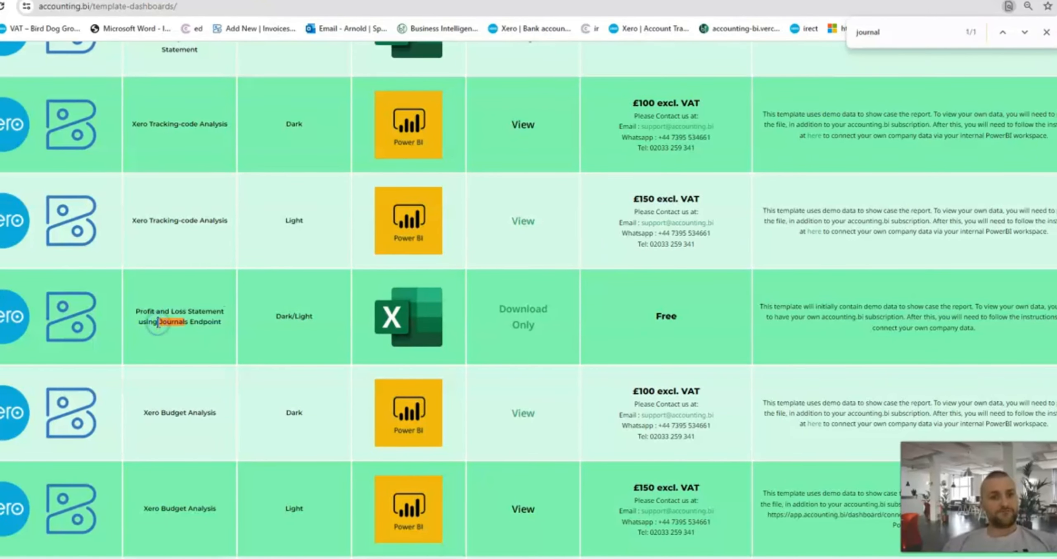
triple_click(157, 322)
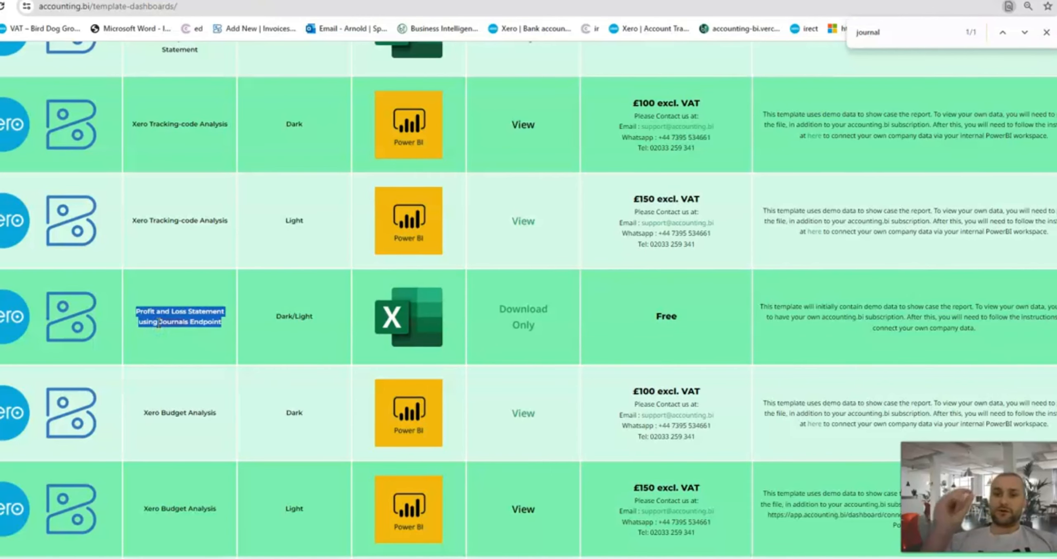